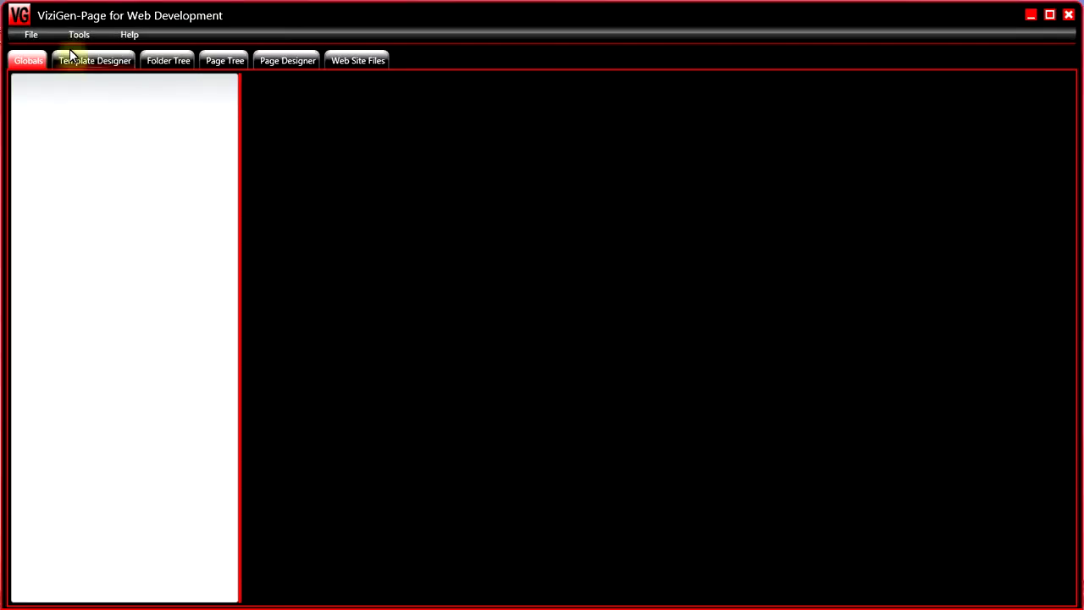
Open the recent KGSR project and show the Resort template in Template Designer
{"action": "left_click", "coordinate": [34, 36]}
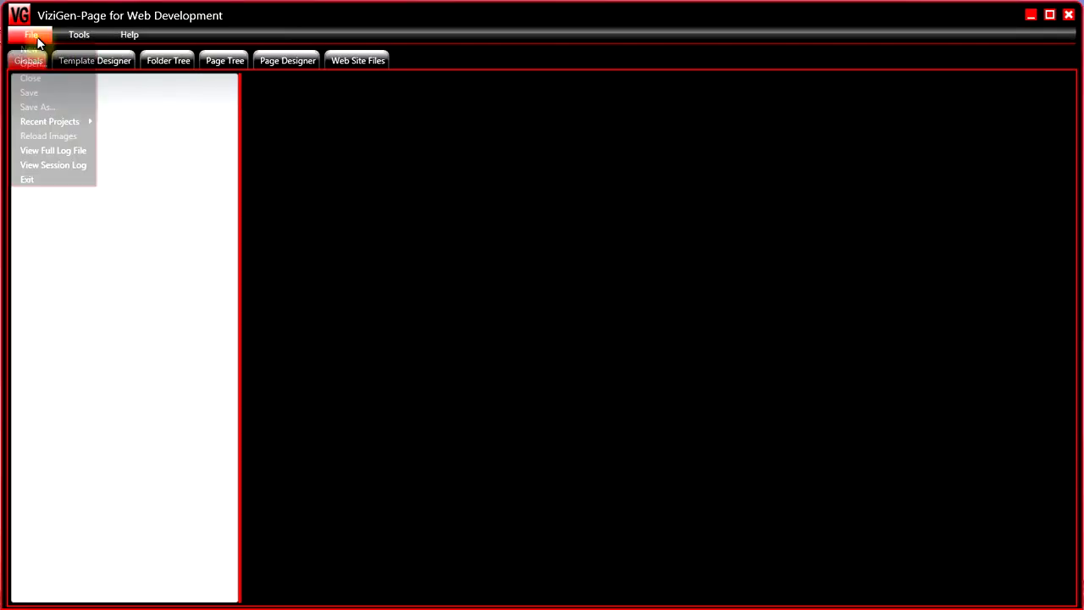
{"action": "mouse_move", "coordinate": [50, 121]}
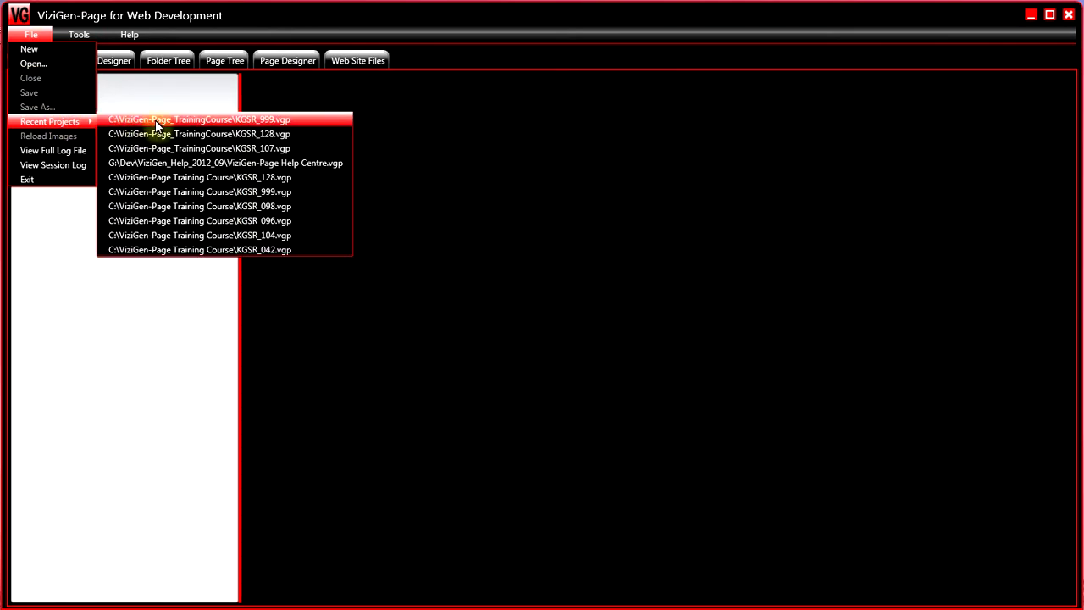
{"action": "left_click", "coordinate": [172, 132]}
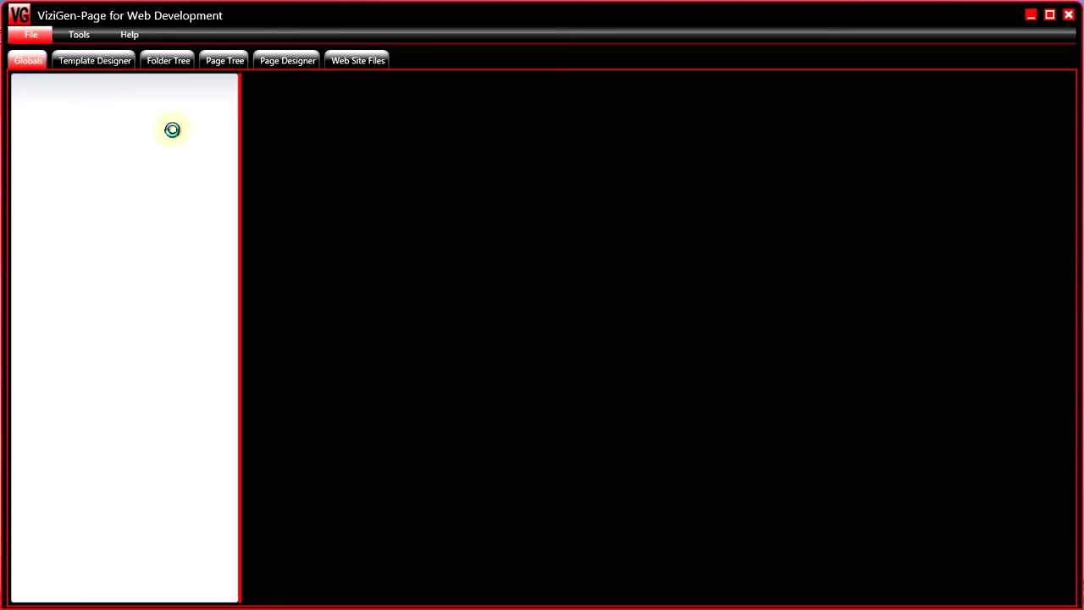
{"action": "left_click", "coordinate": [103, 63]}
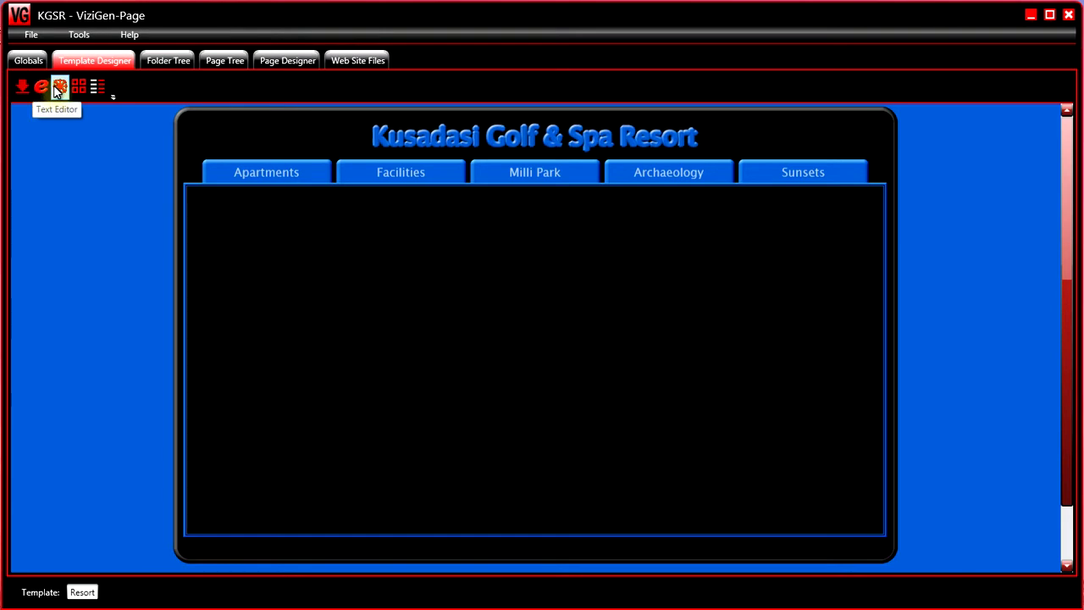
Enable move mode and drag the Apartments nav link into the content box, left of centre
{"action": "left_click_drag", "start_coordinate": [59, 85], "coordinate": [152, 124]}
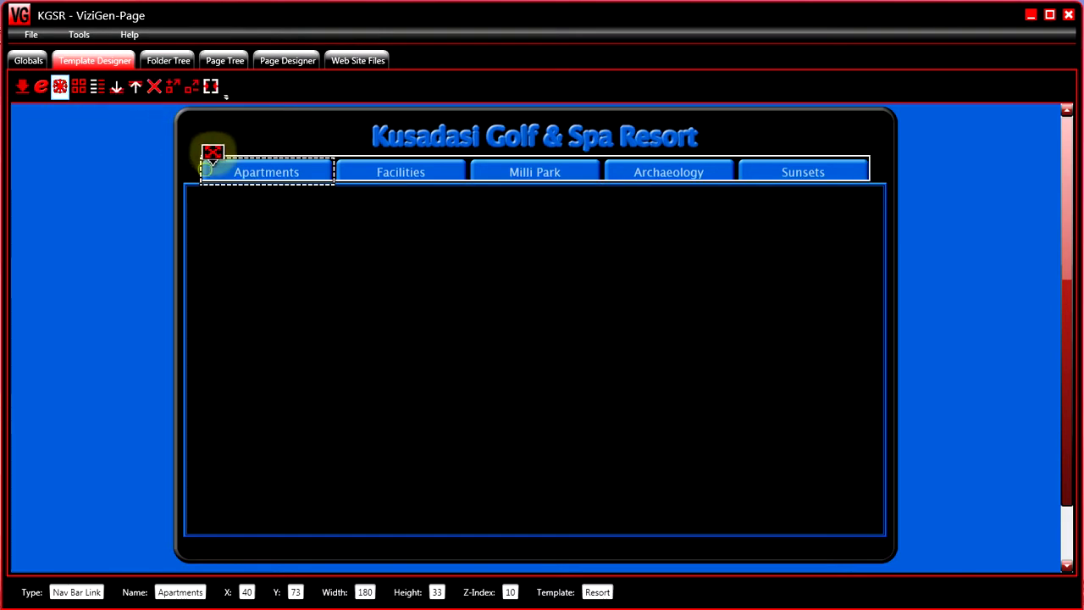
{"action": "mouse_move", "coordinate": [212, 161]}
{"action": "left_mouse_down"}
{"action": "mouse_move", "coordinate": [267, 218]}
{"action": "mouse_move", "coordinate": [480, 286]}
{"action": "mouse_move", "coordinate": [592, 242]}
{"action": "left_mouse_up"}
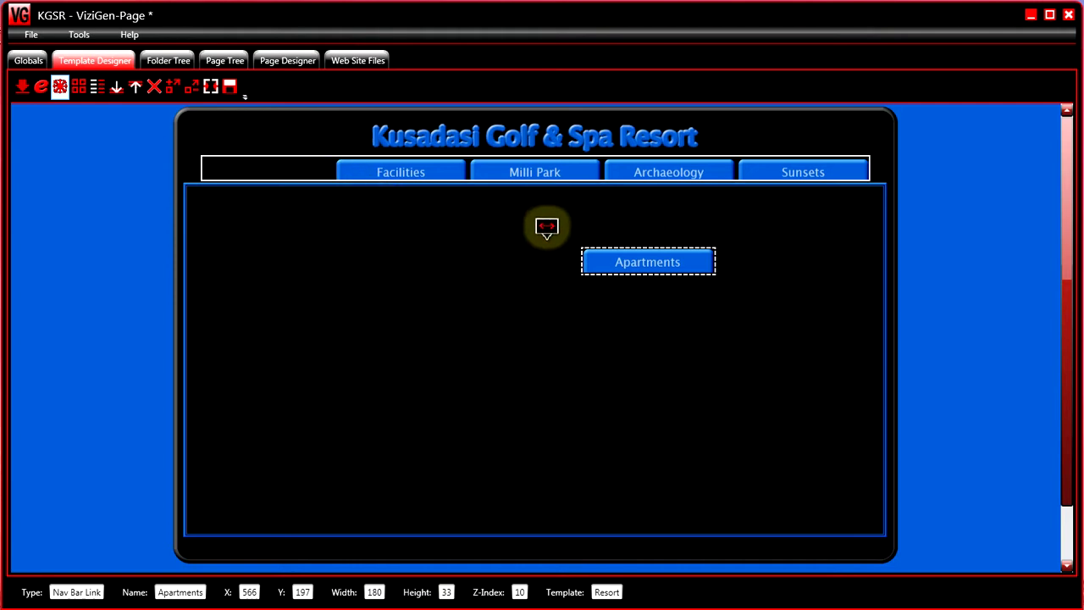
{"action": "left_click_drag", "start_coordinate": [596, 238], "coordinate": [428, 235]}
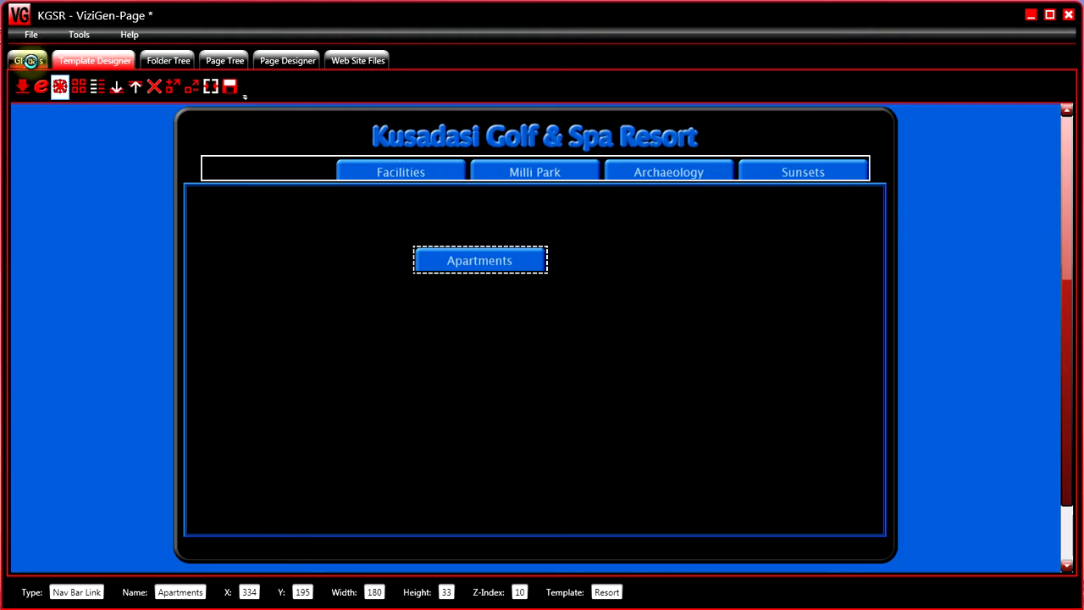
{"action": "left_click", "coordinate": [28, 61]}
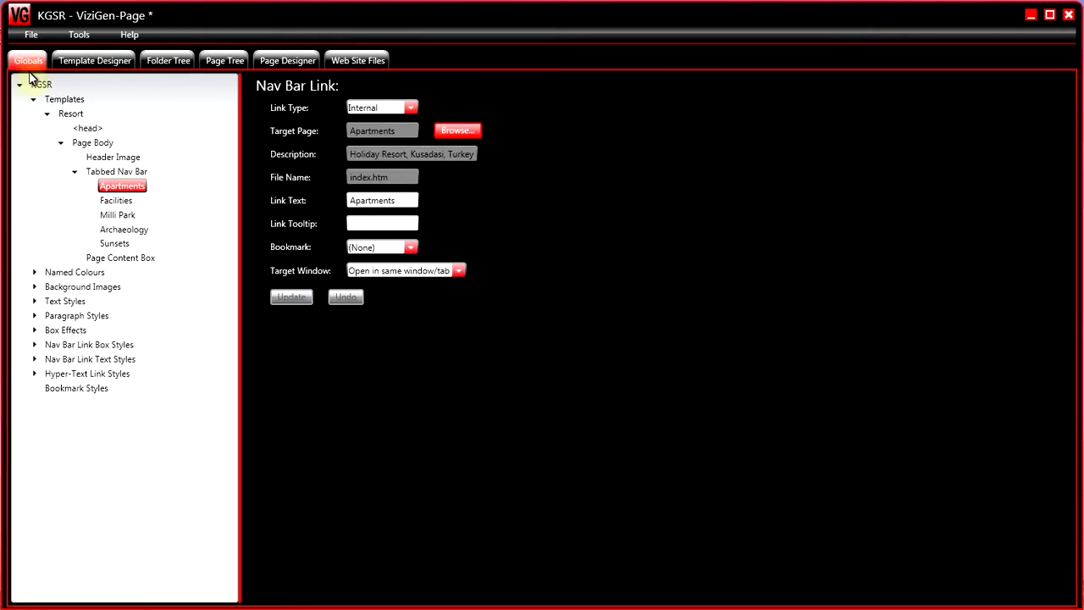
{"action": "left_click", "coordinate": [34, 99]}
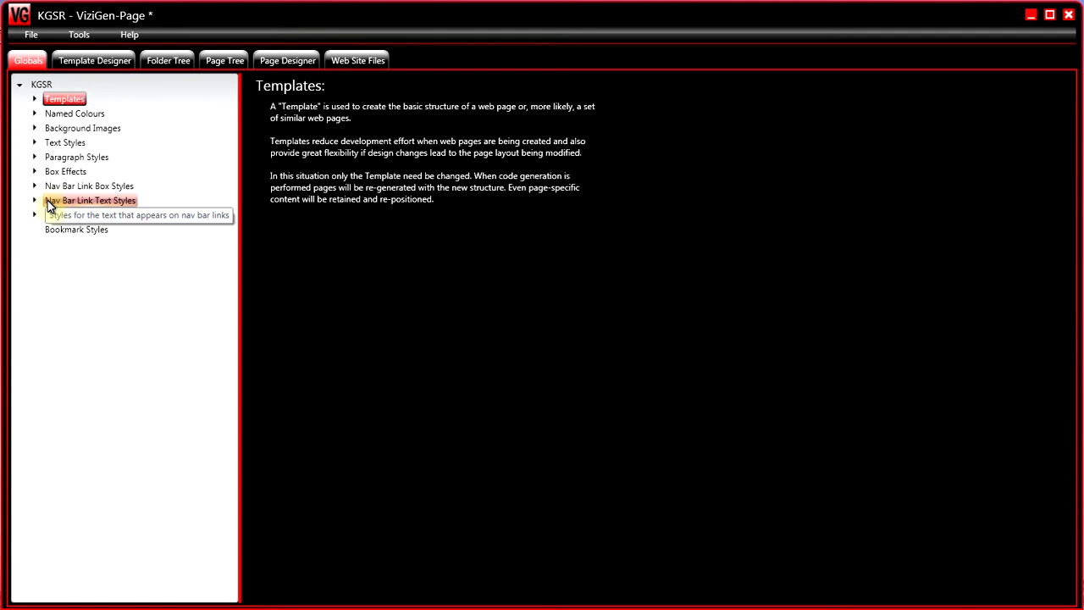
{"action": "left_click", "coordinate": [34, 188]}
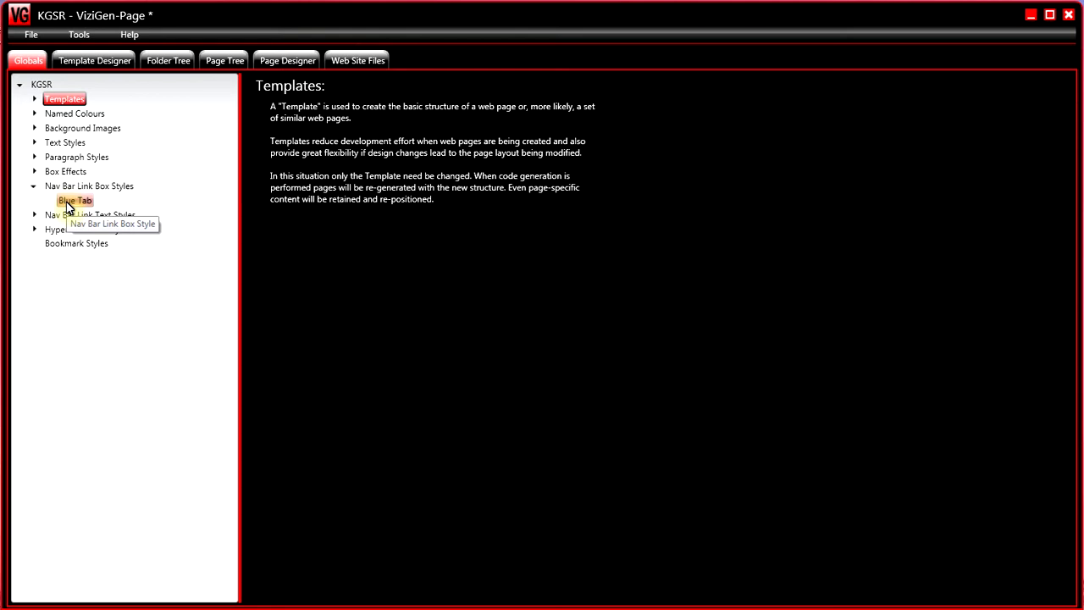
{"action": "left_click", "coordinate": [68, 201]}
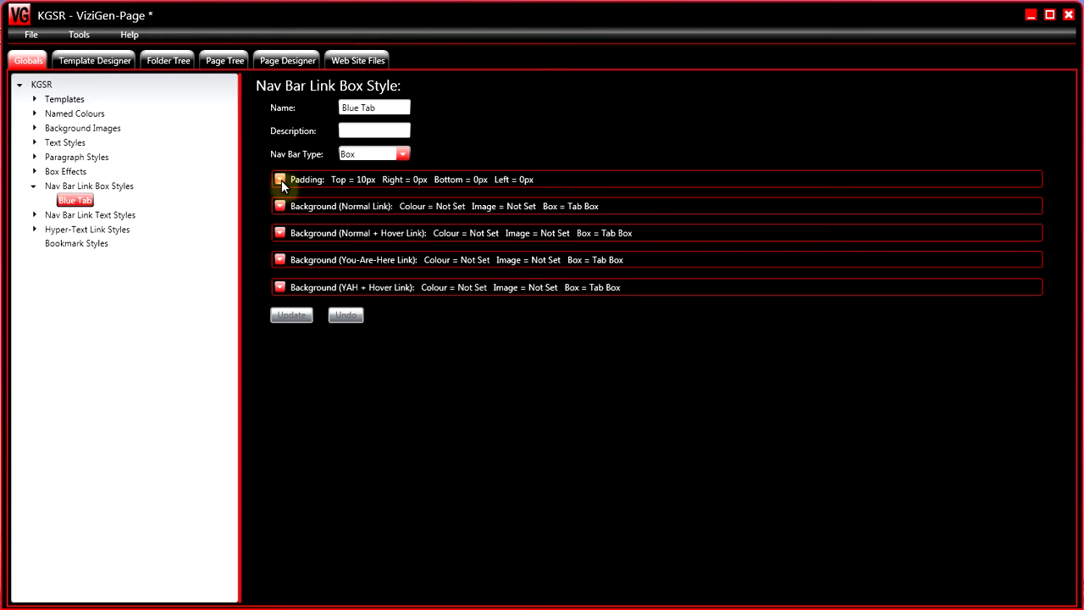
{"action": "left_click", "coordinate": [115, 62]}
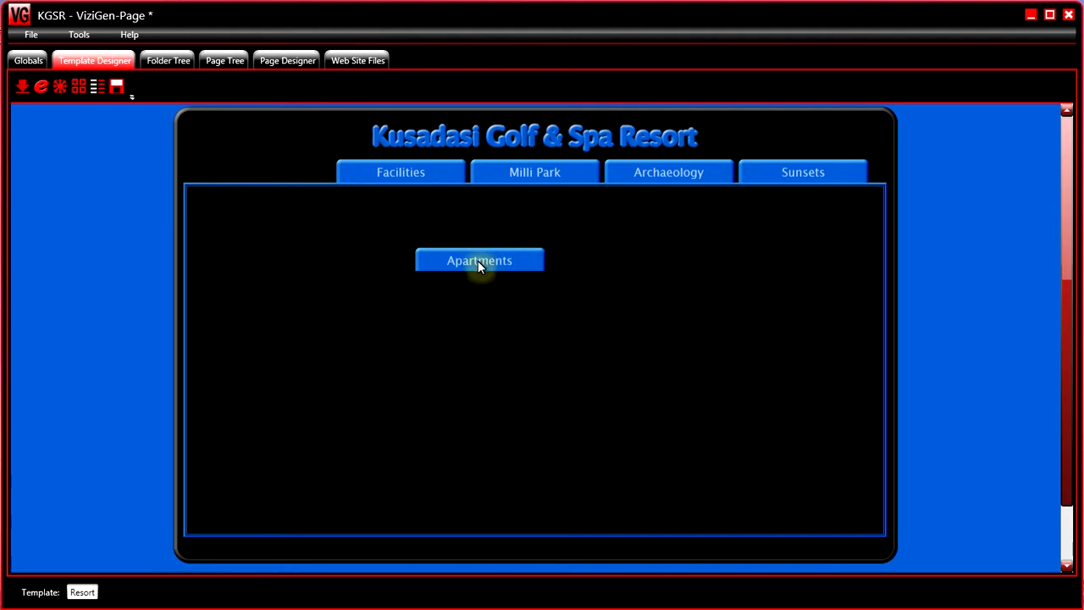
Set the Blue Tab padding to 20px top, right and bottom, and 30px left
{"action": "left_click", "coordinate": [34, 61]}
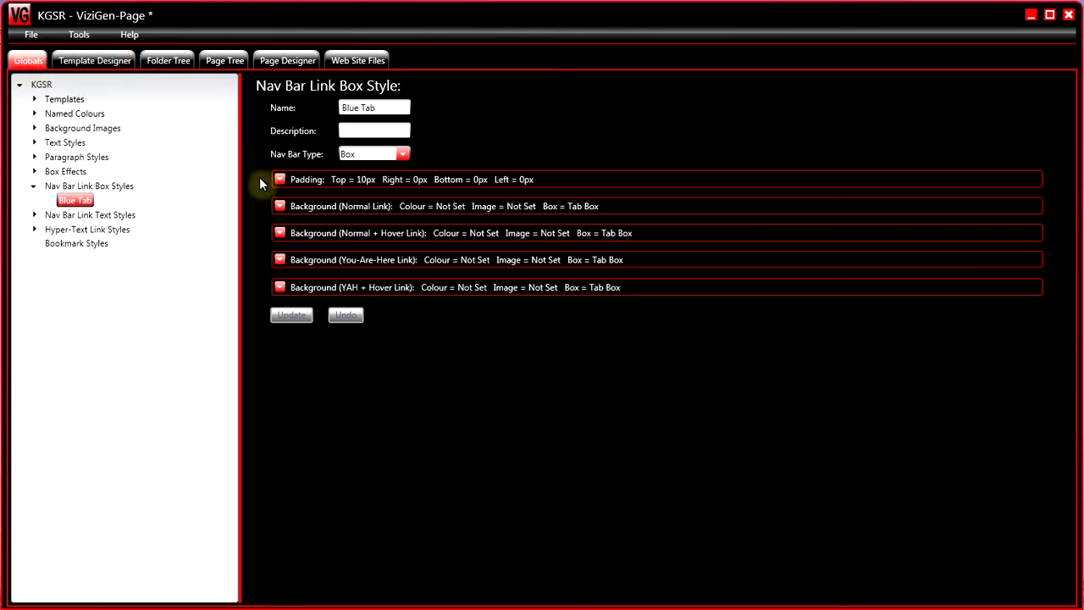
{"action": "left_click", "coordinate": [280, 180]}
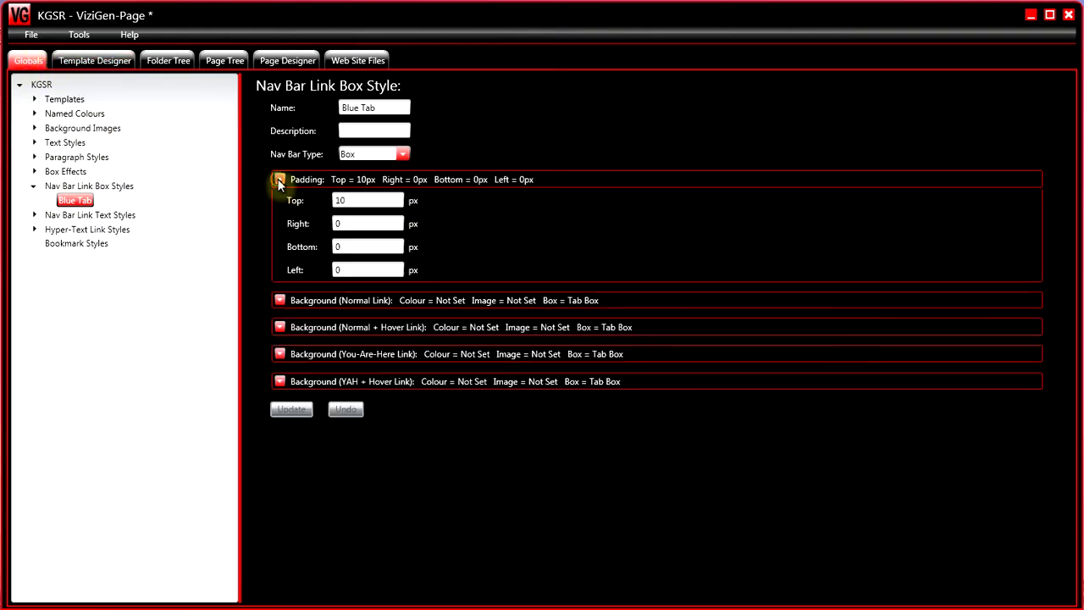
{"action": "left_click", "coordinate": [367, 224]}
{"action": "double_click", "coordinate": [340, 200]}
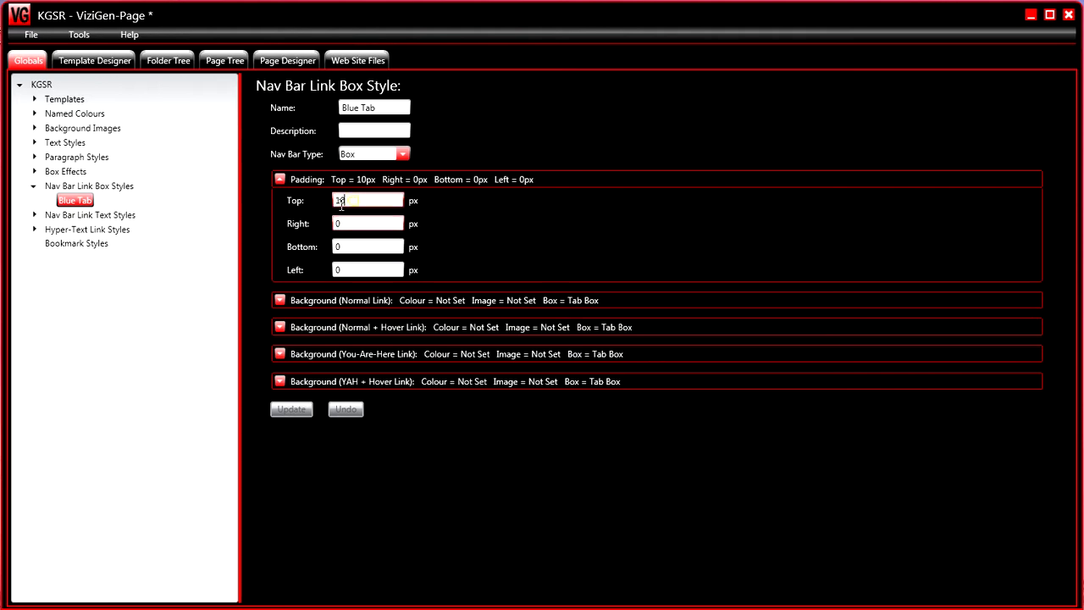
{"action": "type", "text": "20"}
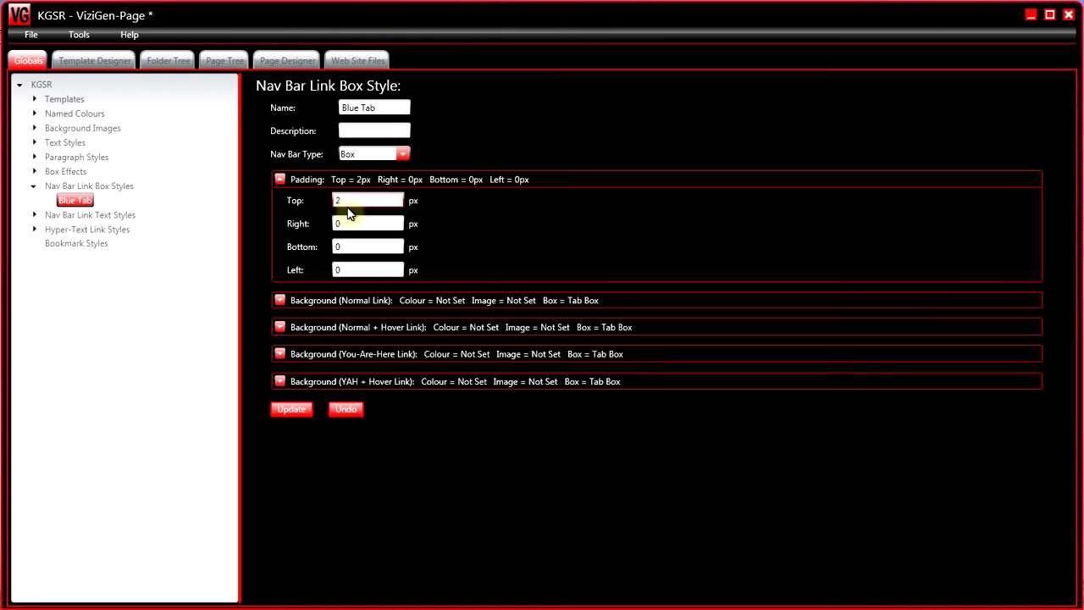
{"action": "double_click", "coordinate": [333, 223]}
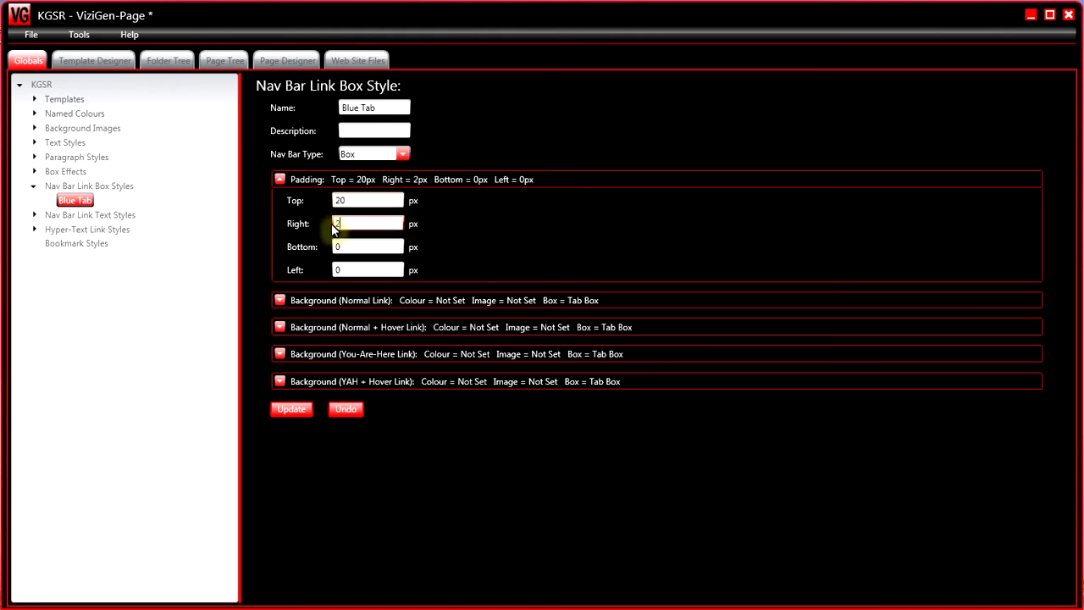
{"action": "type", "text": "20"}
{"action": "double_click", "coordinate": [334, 247]}
{"action": "type", "text": "0"}
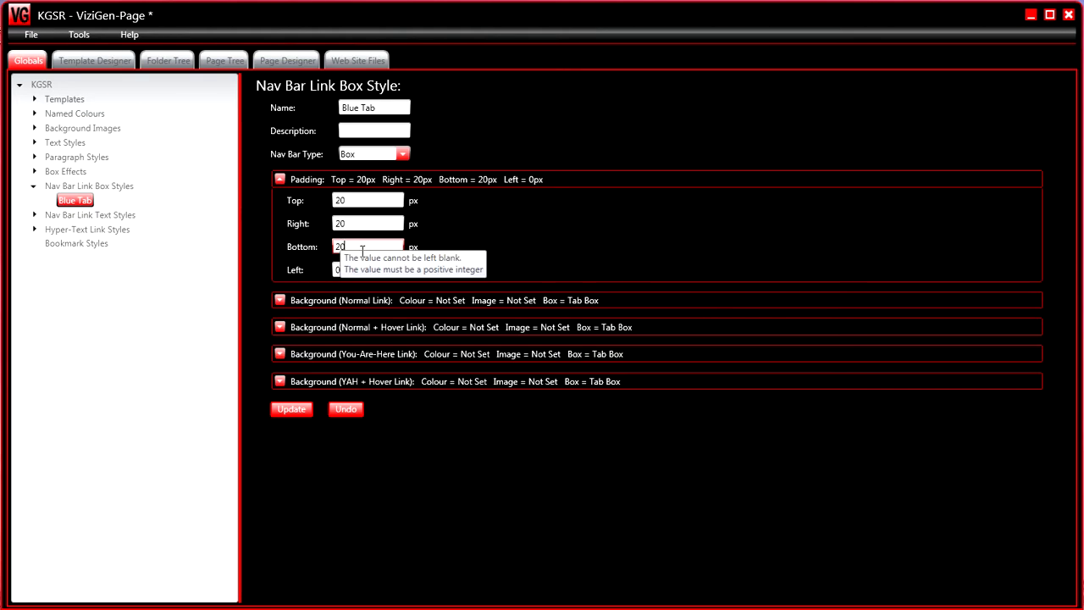
{"action": "double_click", "coordinate": [336, 270]}
{"action": "type", "text": "3"}
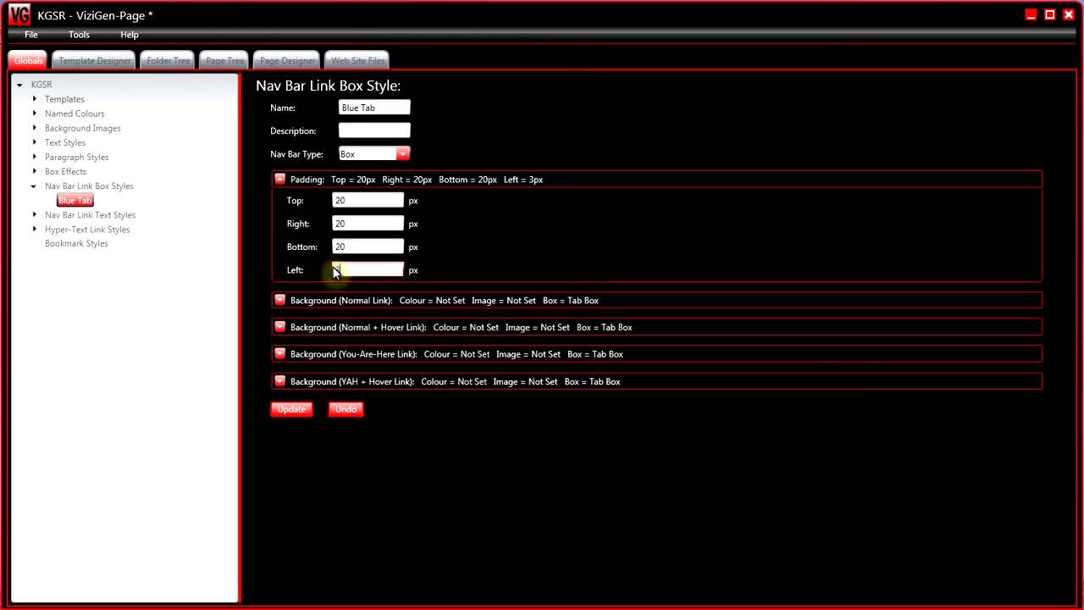
{"action": "type", "text": "0"}
Set Blue Border Box as the box effect for the Normal Link and Normal + Hover backgrounds
{"action": "left_click", "coordinate": [280, 301]}
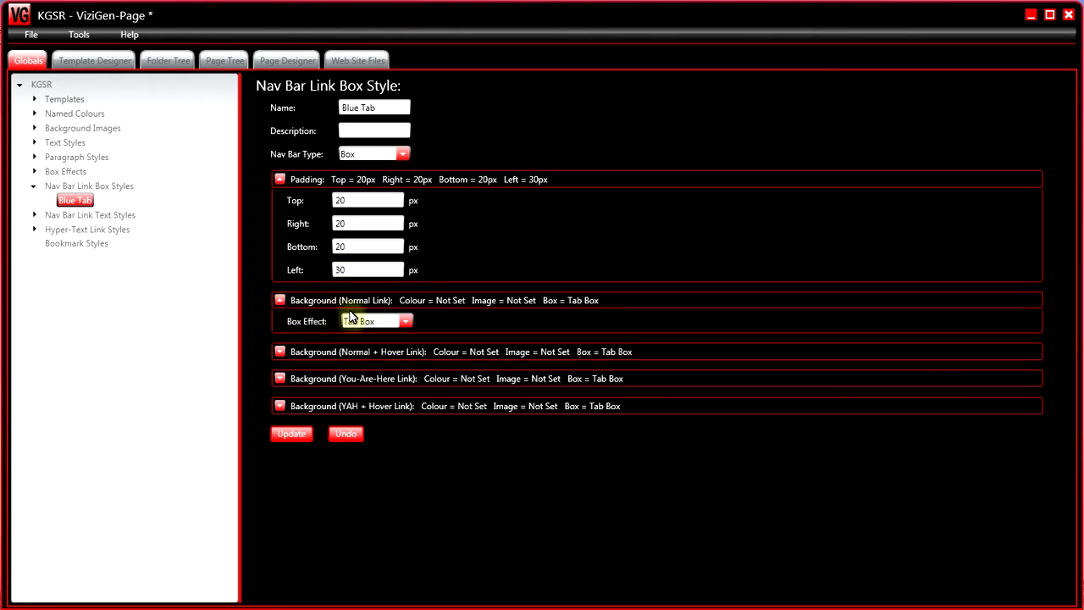
{"action": "left_click", "coordinate": [407, 321]}
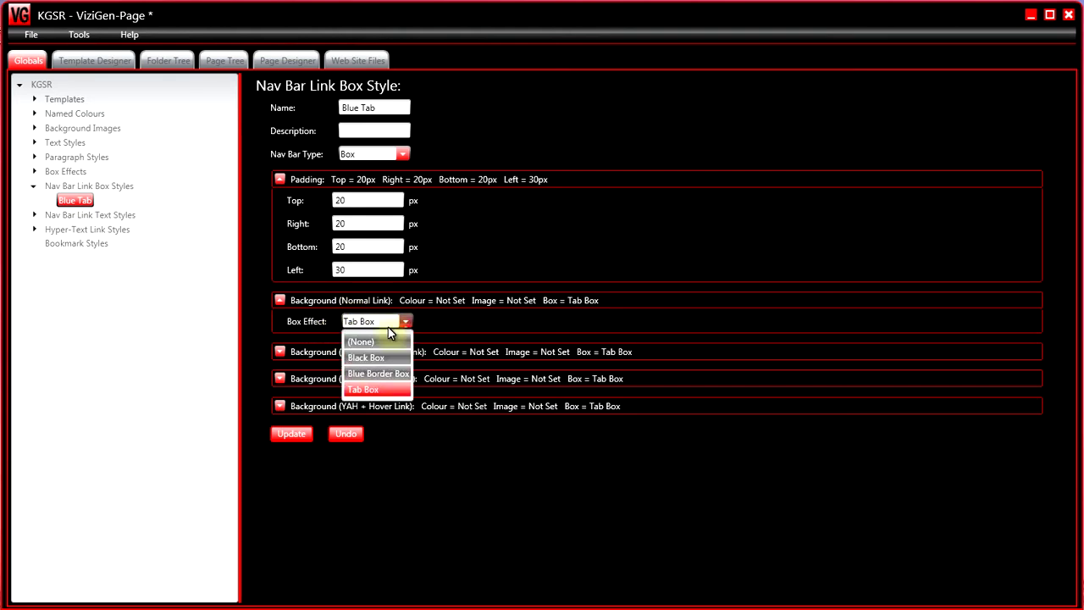
{"action": "left_click", "coordinate": [377, 375]}
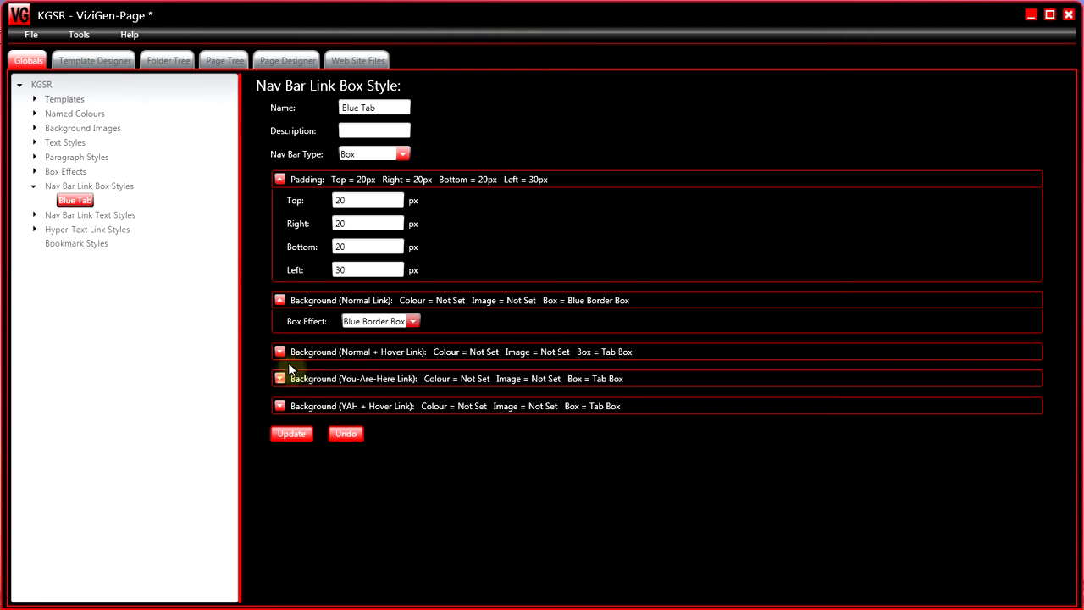
{"action": "left_click", "coordinate": [280, 353]}
{"action": "left_click", "coordinate": [407, 374]}
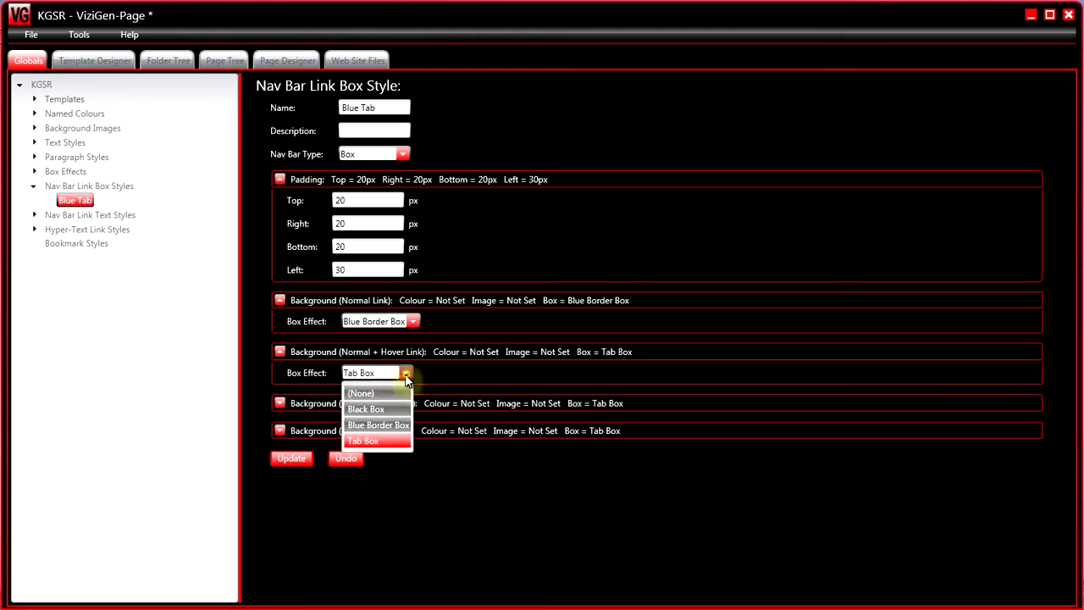
{"action": "left_click", "coordinate": [377, 420]}
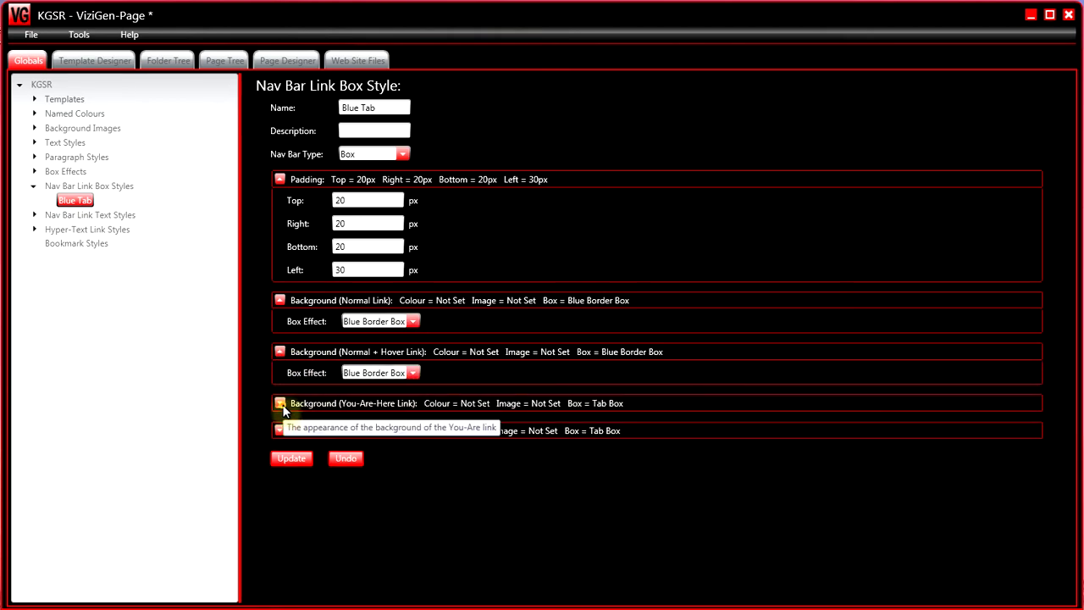
Give both You-Are-Here backgrounds Blue Border Box, update the style, and view the Resort template
{"action": "left_click", "coordinate": [279, 403]}
{"action": "left_click", "coordinate": [406, 424]}
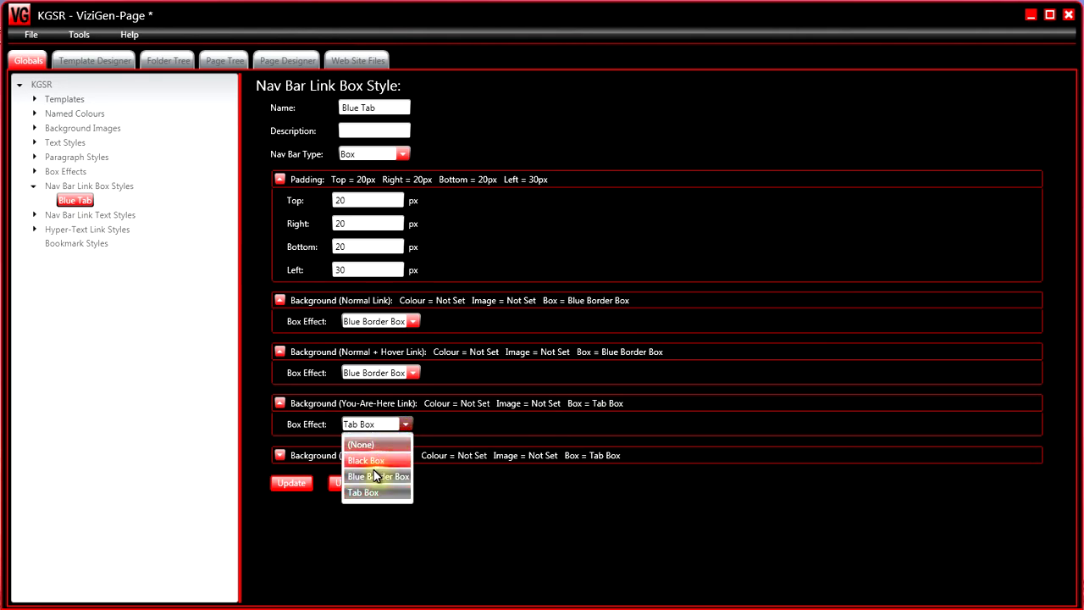
{"action": "left_click", "coordinate": [377, 476]}
{"action": "left_click", "coordinate": [279, 455]}
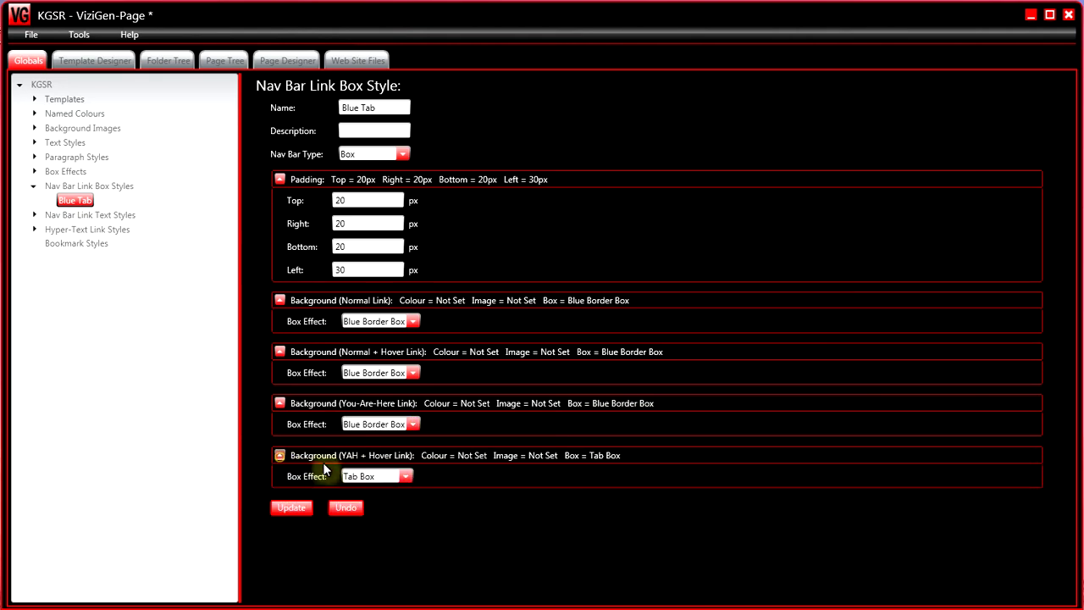
{"action": "left_click", "coordinate": [406, 476]}
{"action": "left_click", "coordinate": [367, 523]}
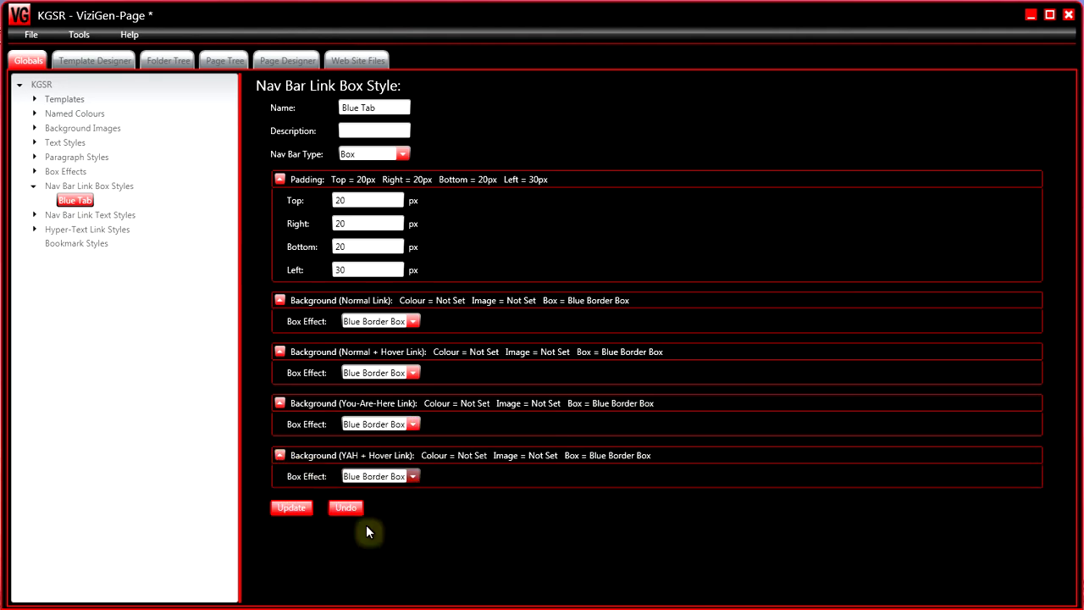
{"action": "left_click", "coordinate": [304, 508]}
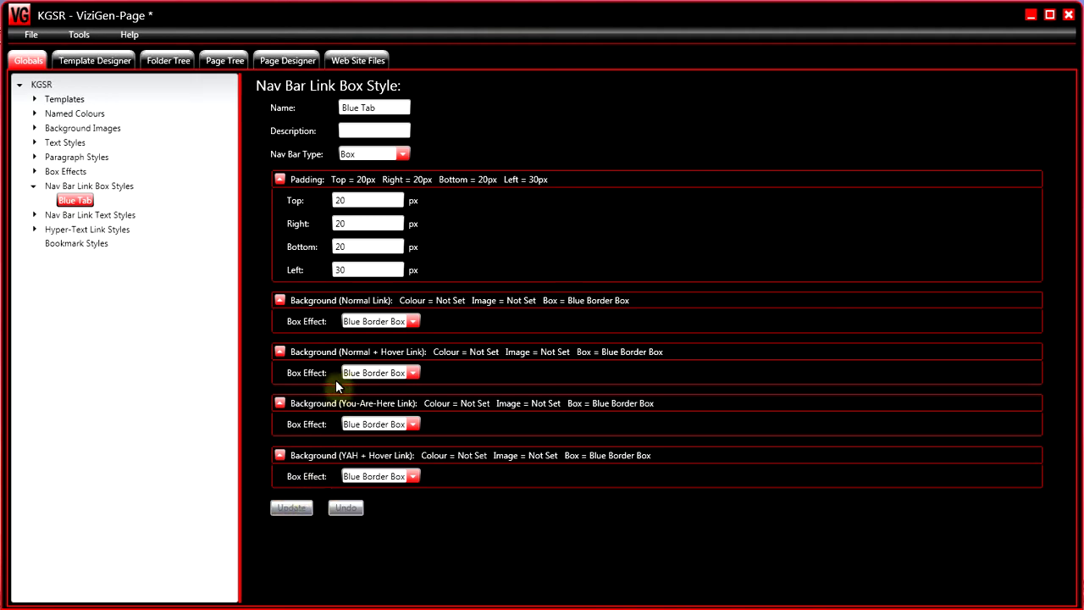
{"action": "left_click", "coordinate": [106, 66]}
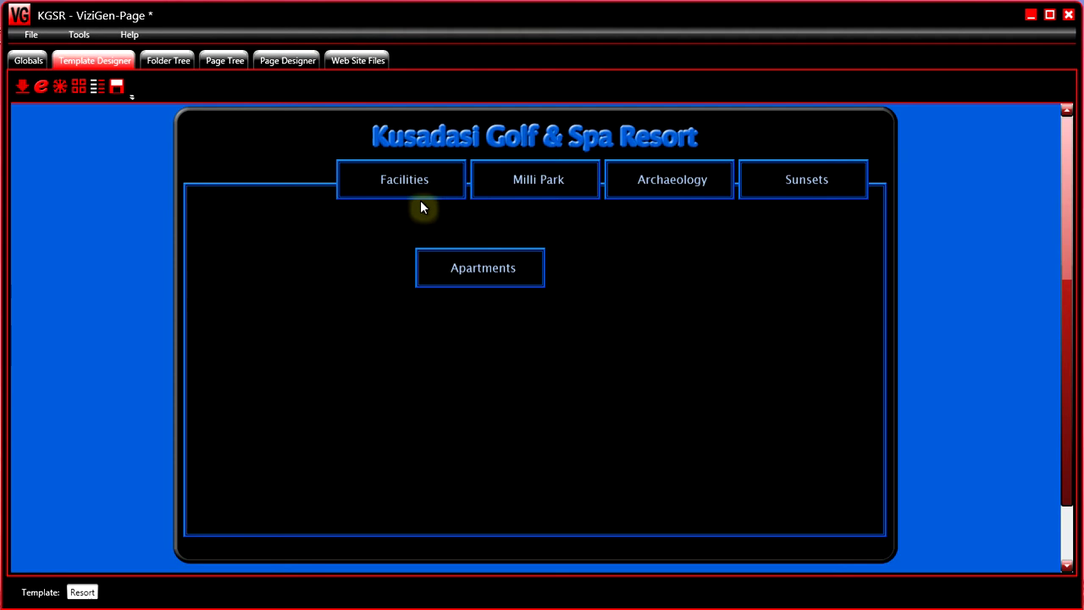
Return to the Resort template canvas and select the 920 by 32 Tabbed Nav Bar
{"action": "left_click", "coordinate": [23, 61]}
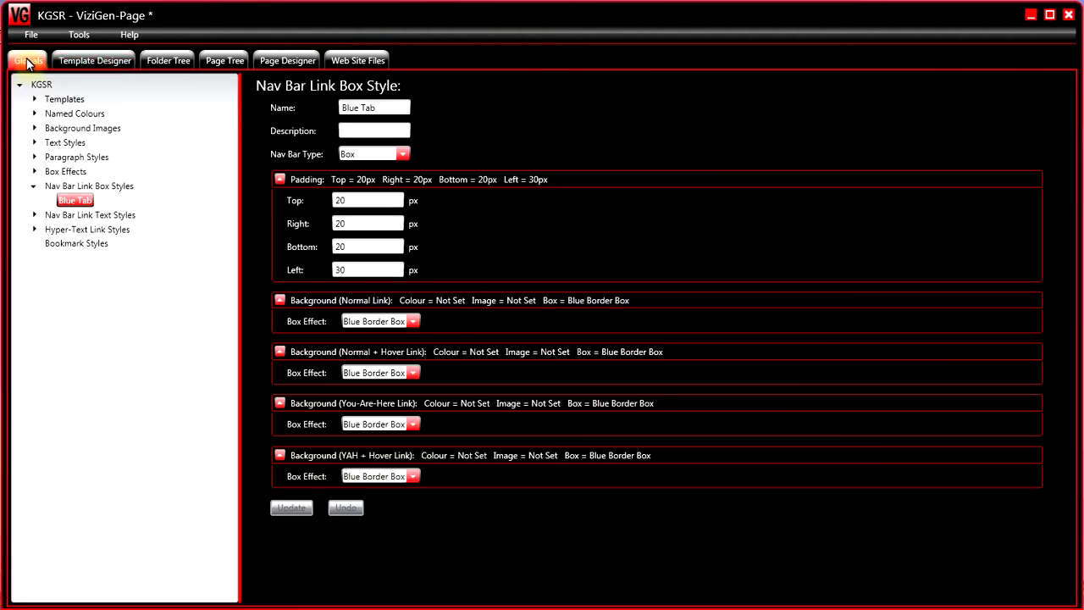
{"action": "left_click", "coordinate": [82, 72]}
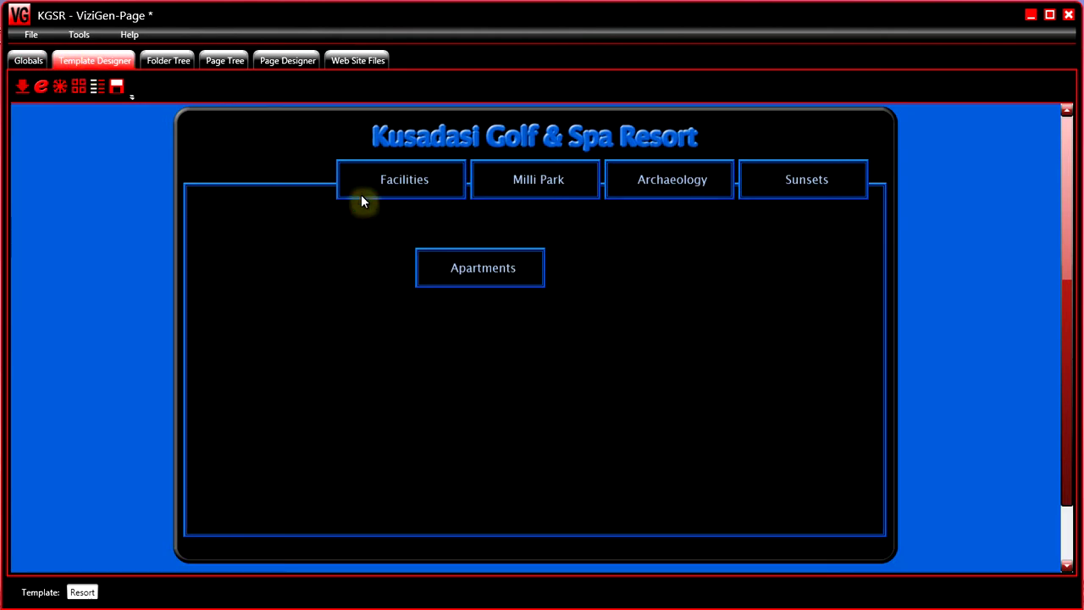
{"action": "mouse_move", "coordinate": [22, 86]}
{"action": "left_mouse_down"}
{"action": "mouse_move", "coordinate": [404, 227]}
{"action": "mouse_move", "coordinate": [245, 125]}
{"action": "mouse_move", "coordinate": [155, 97]}
{"action": "left_mouse_up"}
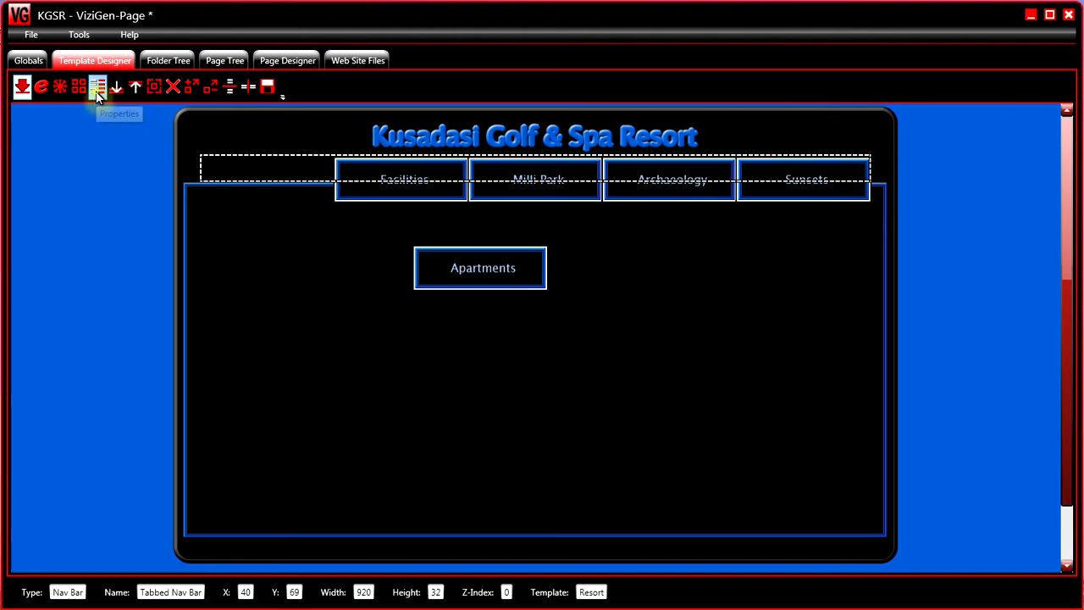
{"action": "left_click", "coordinate": [98, 85]}
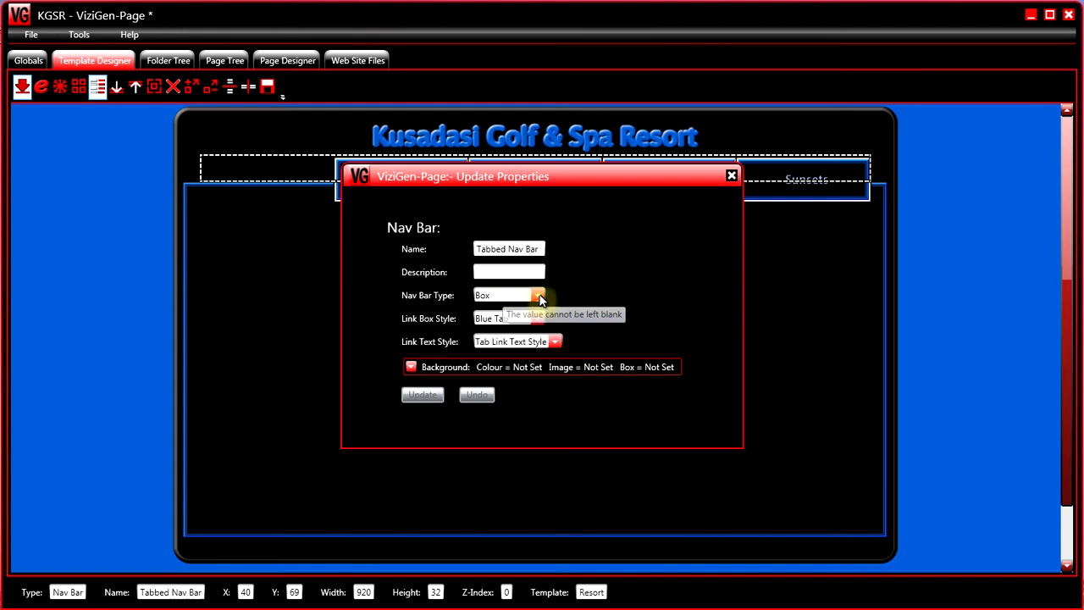
{"action": "left_click", "coordinate": [539, 297]}
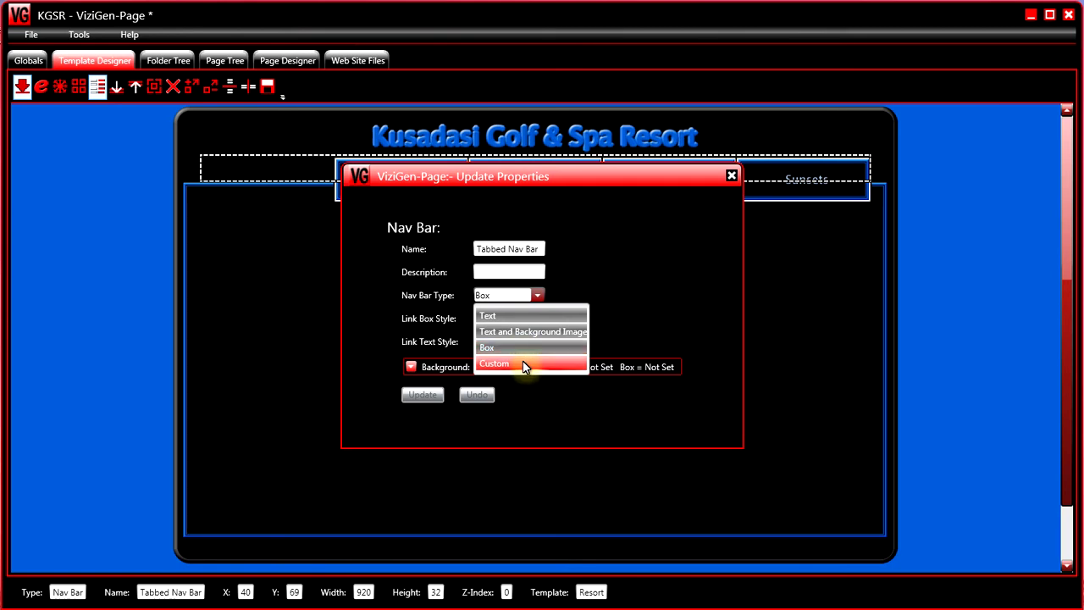
{"action": "left_click", "coordinate": [732, 181]}
{"action": "left_click", "coordinate": [732, 182]}
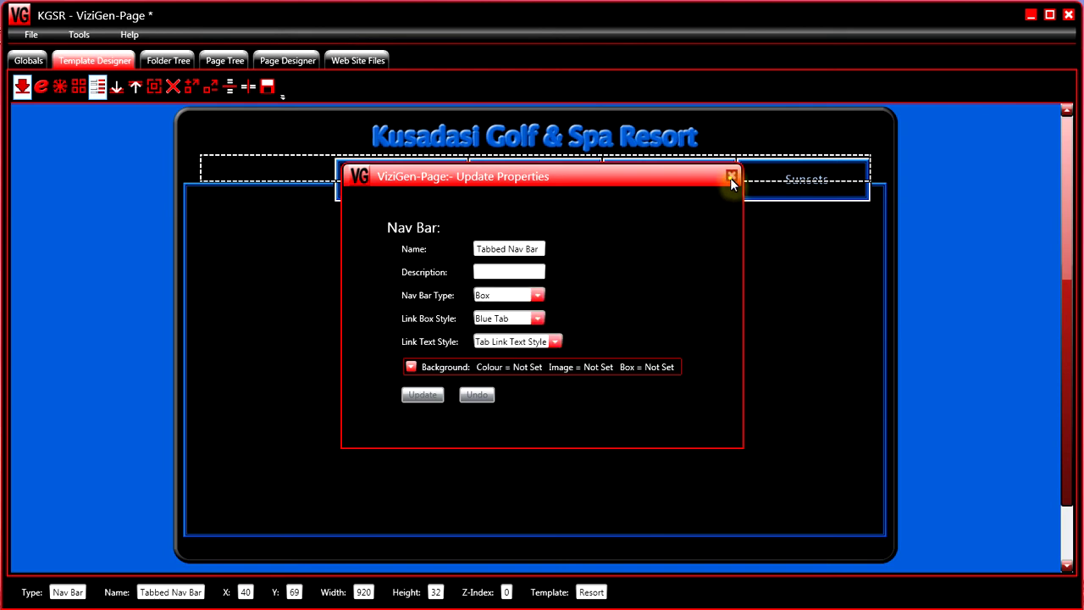
{"action": "left_click", "coordinate": [23, 85]}
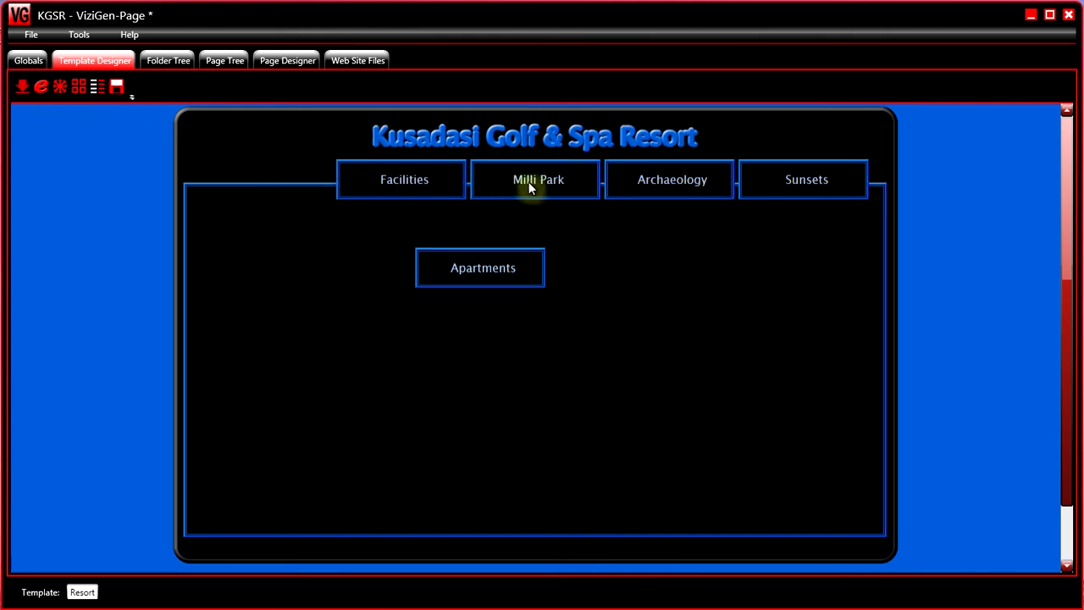